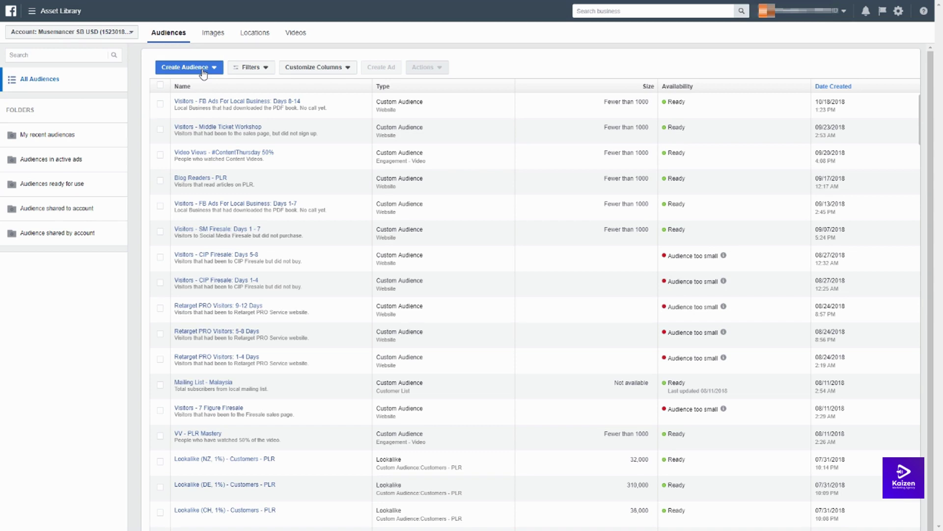
Start a new custom audience from a customer file, adding customers from your own file or pasted data.
left_click(204, 71)
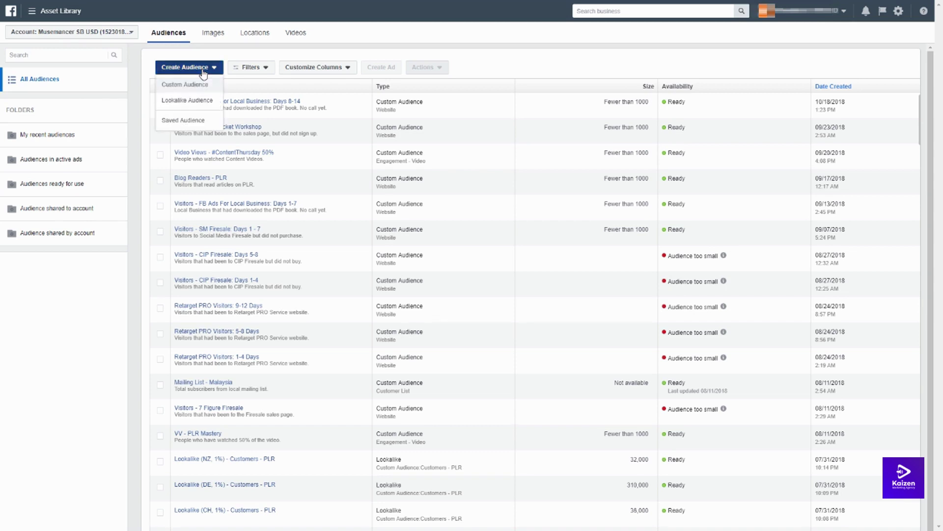
left_click(182, 85)
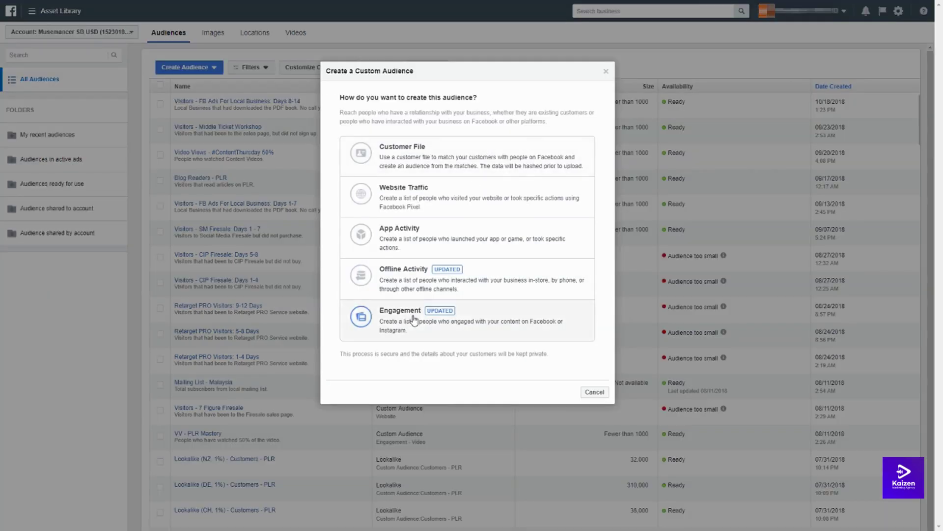
left_click(431, 157)
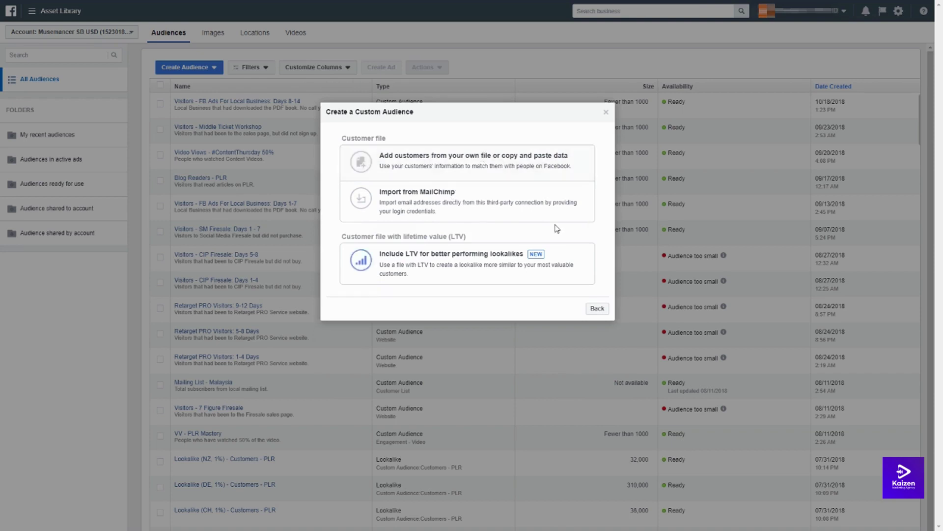
left_click(439, 169)
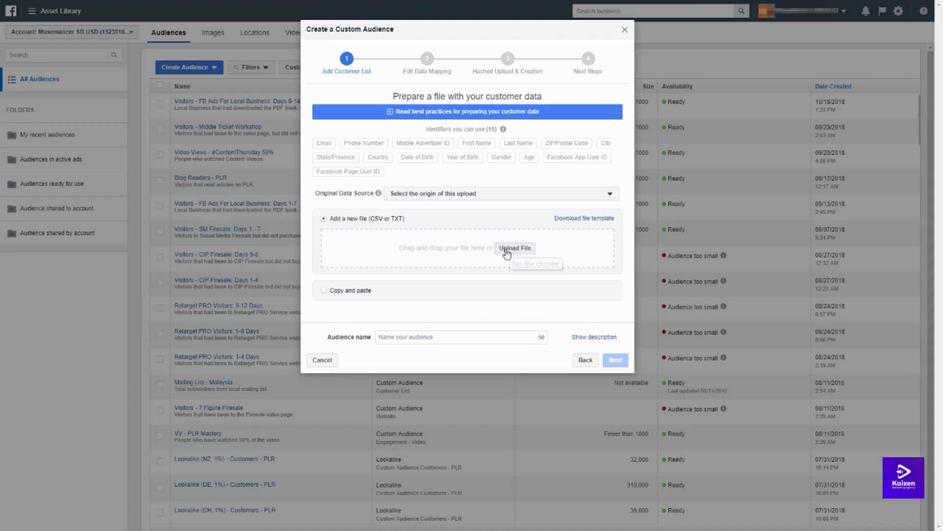
Add the customer file 5bda9d3f-3280-45cb-9ce1-7e460a8000a1.csv from the Desktop folder to the audience.
left_click(512, 249)
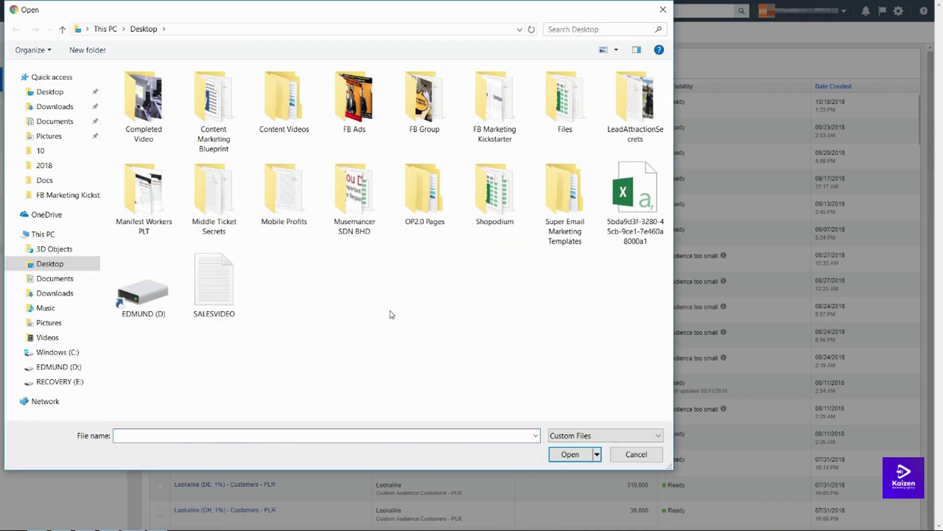
left_click(631, 223)
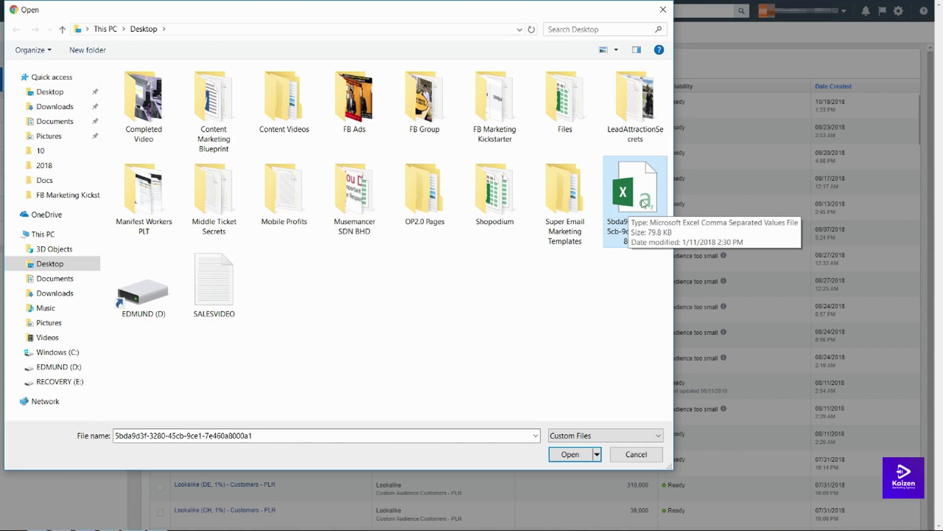
double_click(644, 203)
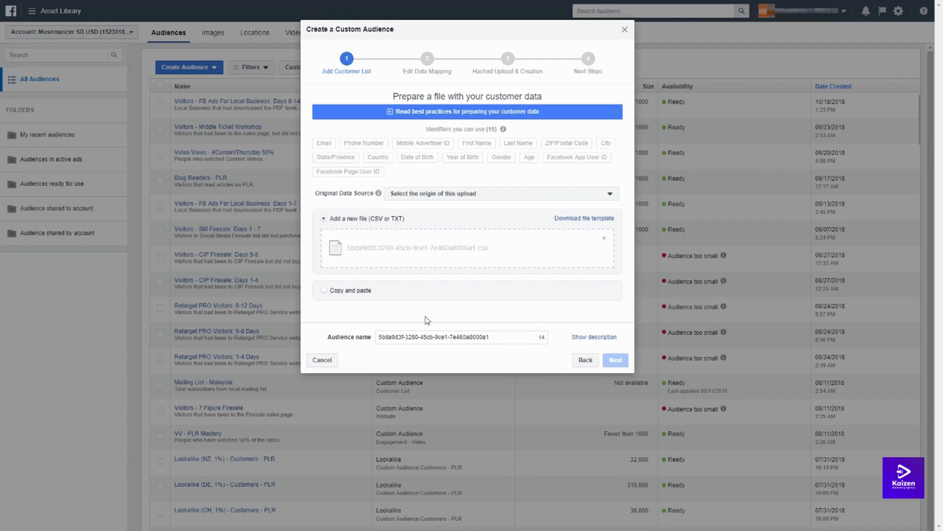
Name the audience "Subscribers - FB Ads Local" and add the description "People that subscribed to FB Ads Local (Malaysia).".
left_click_drag(493, 337, 378, 359)
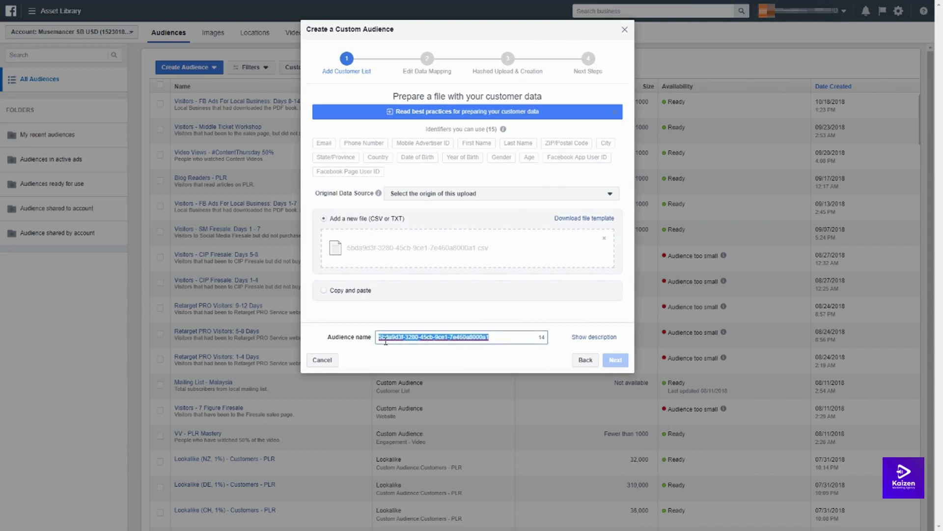
key("BackSpace")
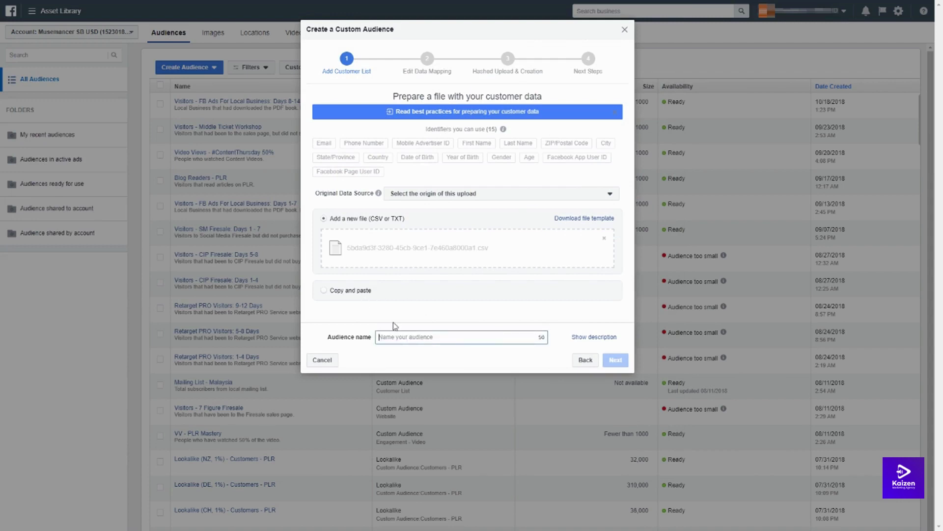
type("Subscribers - FB Ads Local")
left_click(583, 341)
left_click(489, 359)
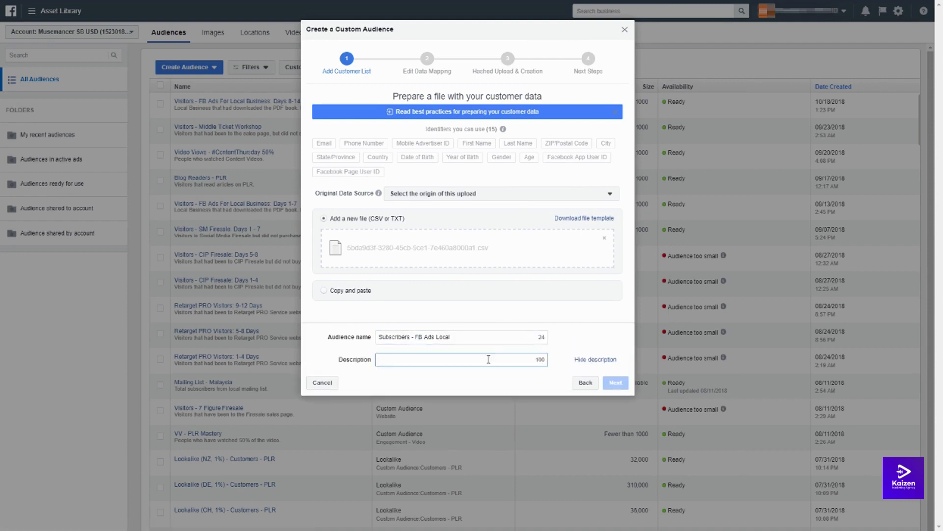
type("People that subscribed to FB Ads Local (Malaysia).")
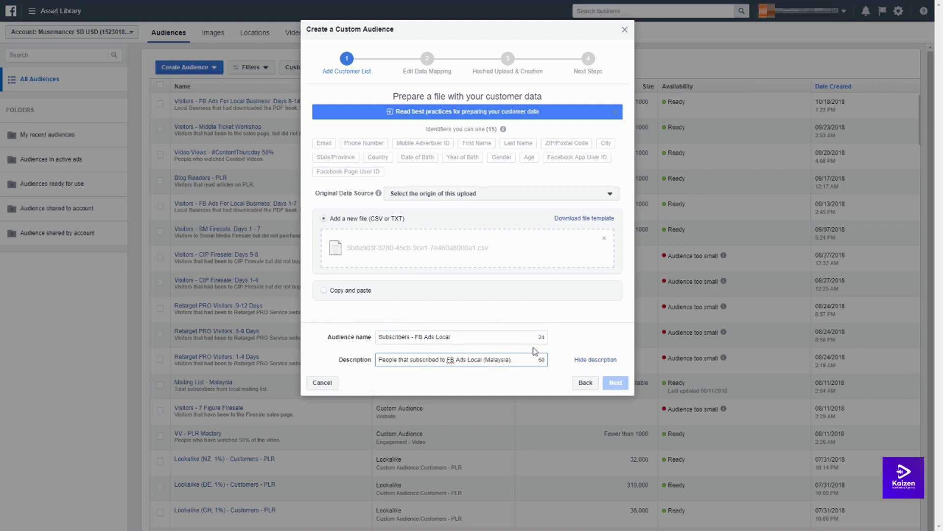
left_click(573, 334)
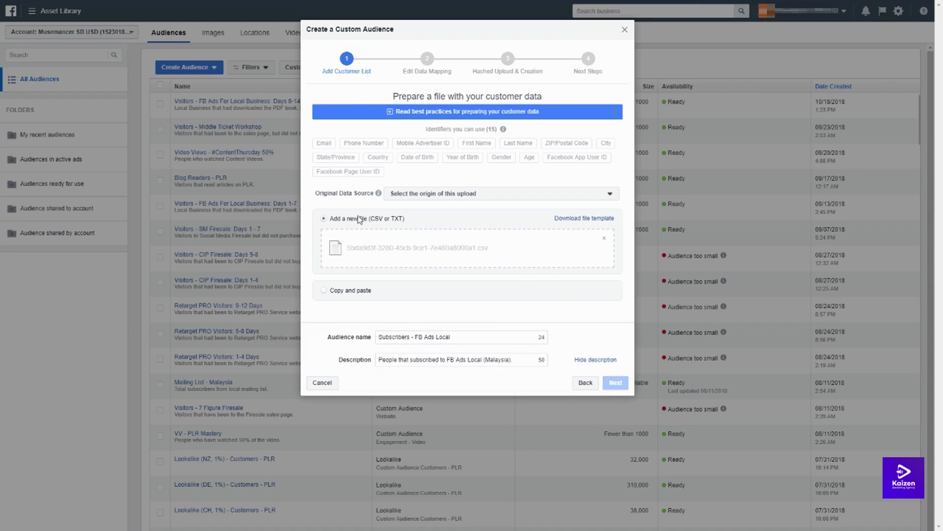
Set the original data source to Directly from customers and continue to the data mapping stage.
left_click(416, 195)
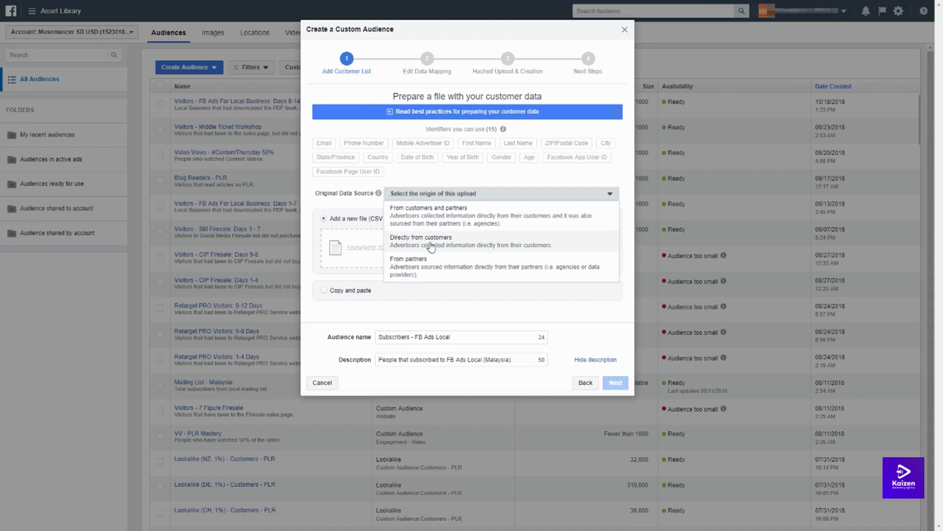
left_click(428, 241)
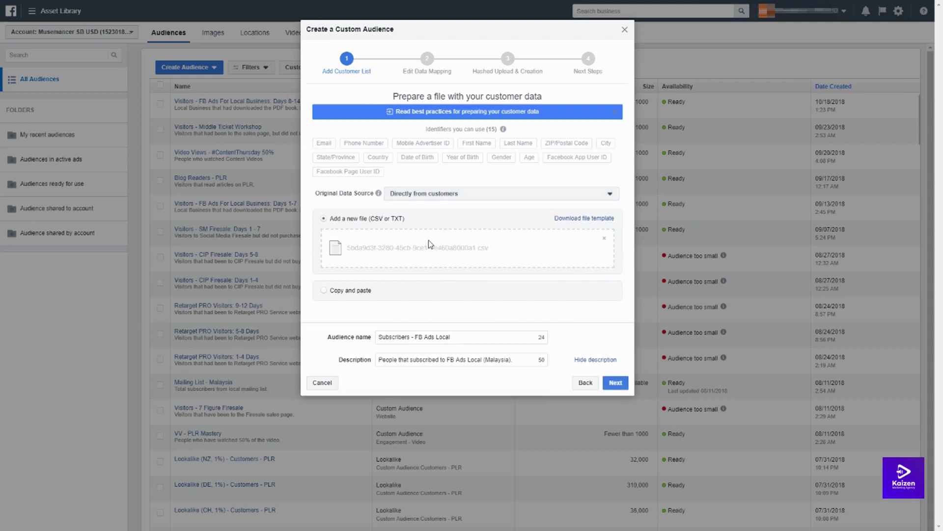
left_click(613, 386)
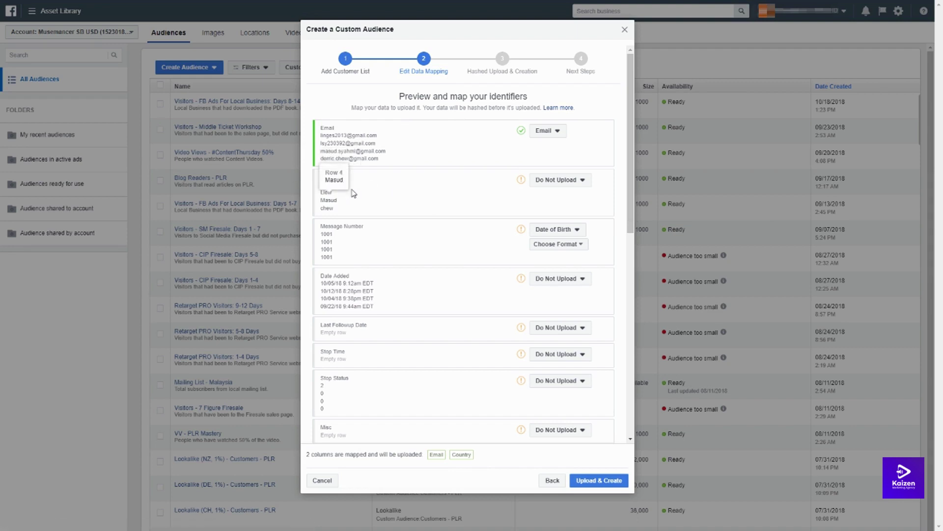
Map the Name column to First Name and set the Message Number and Date Added columns to Do Not Upload.
left_click(546, 181)
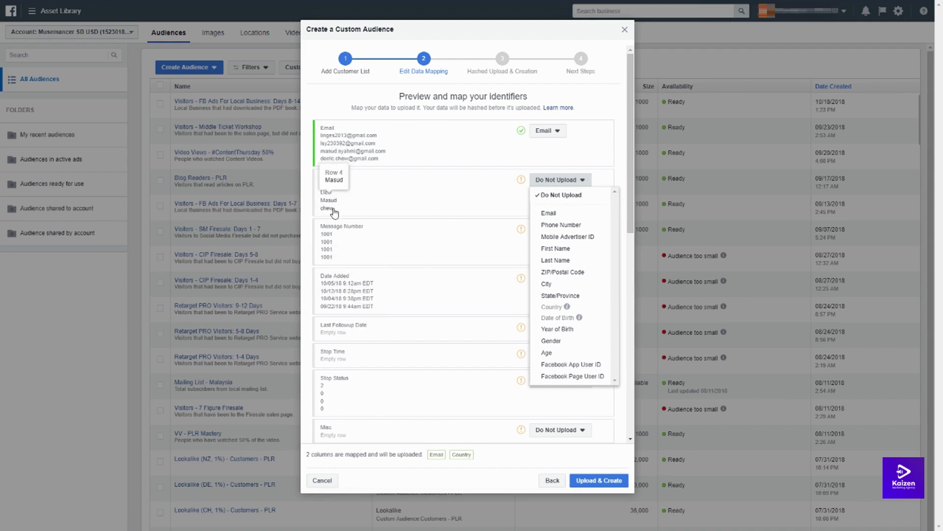
left_click(563, 252)
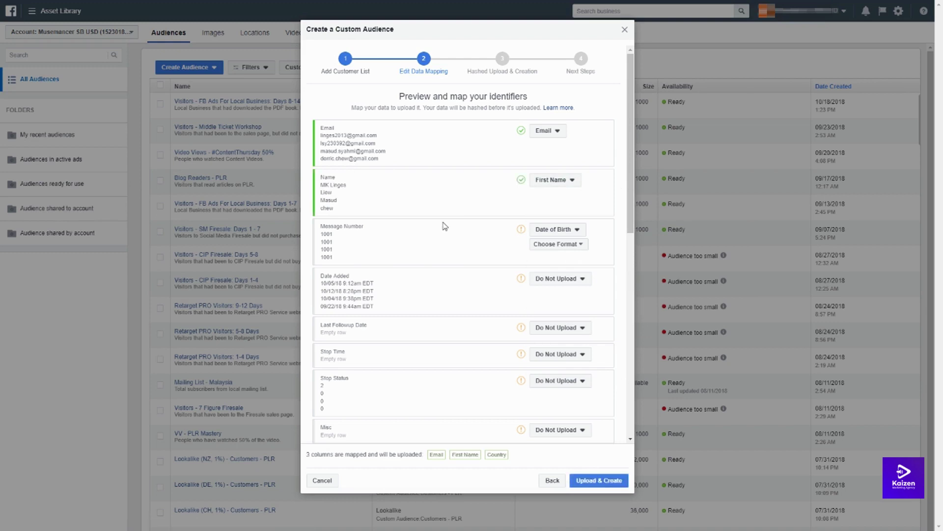
left_click(553, 230)
left_click(561, 245)
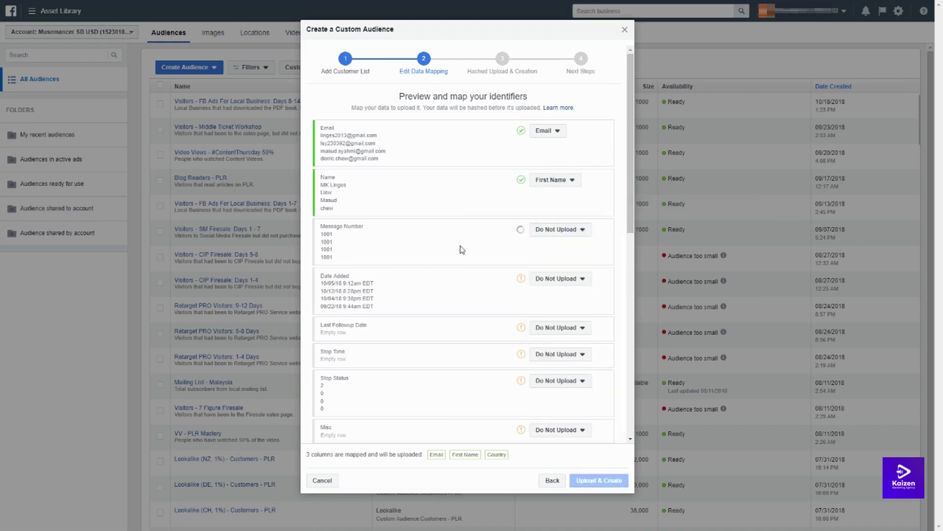
left_click(557, 279)
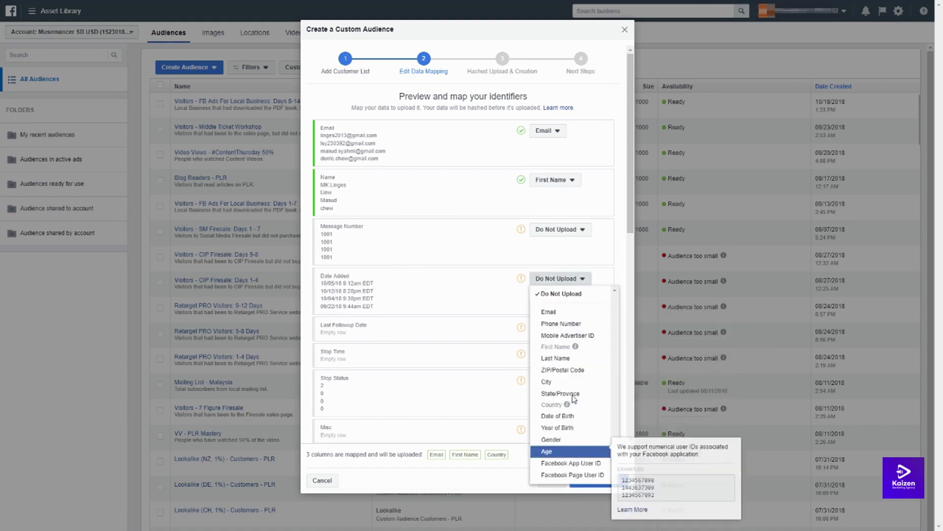
left_click(560, 294)
scroll(482, 310, "down", 1)
scroll(482, 309, "down", 3)
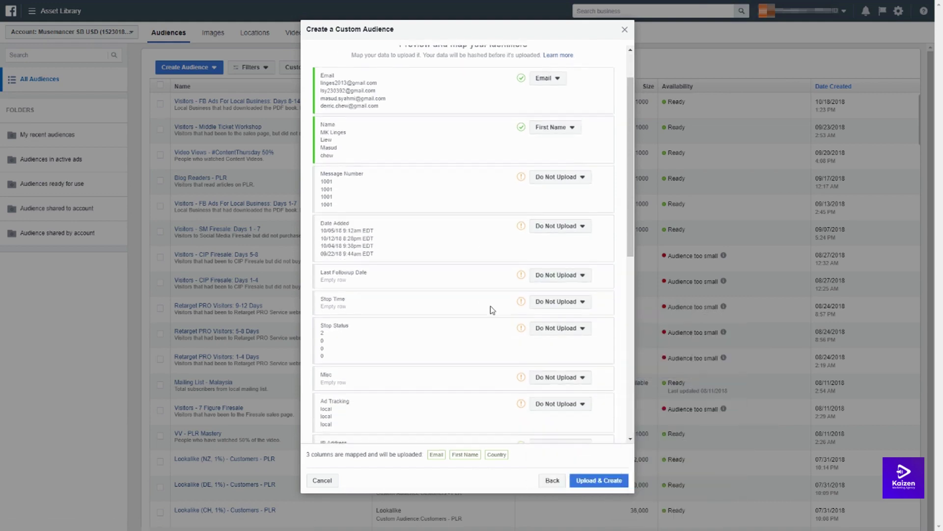
scroll(487, 295, "down", 1)
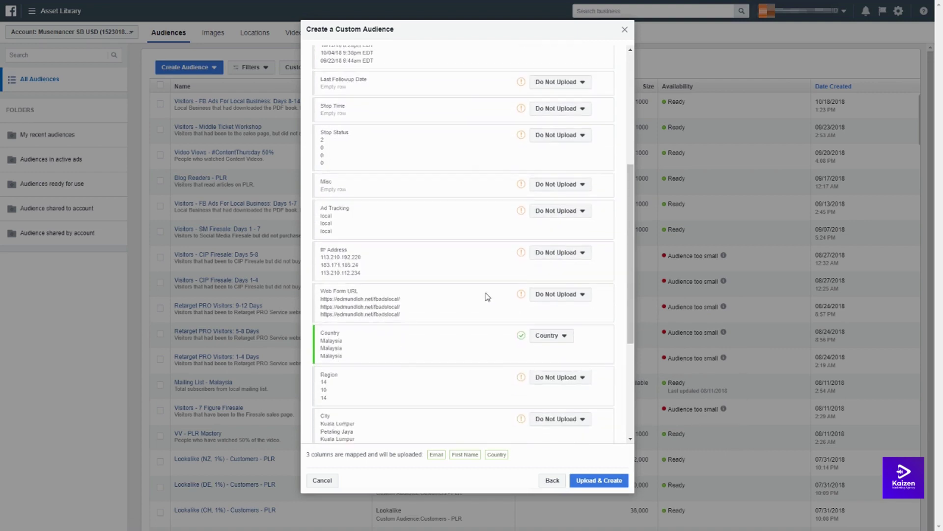
left_click(541, 253)
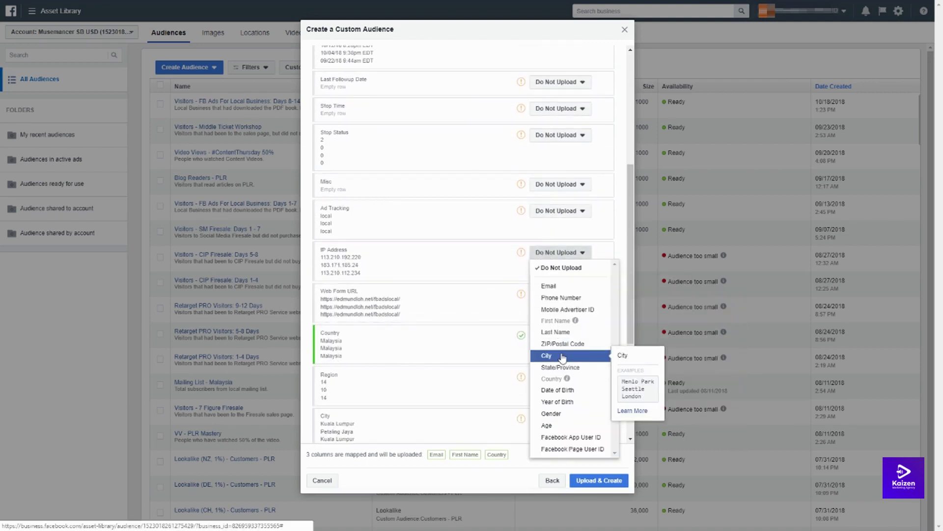
left_click(442, 257)
left_click(553, 294)
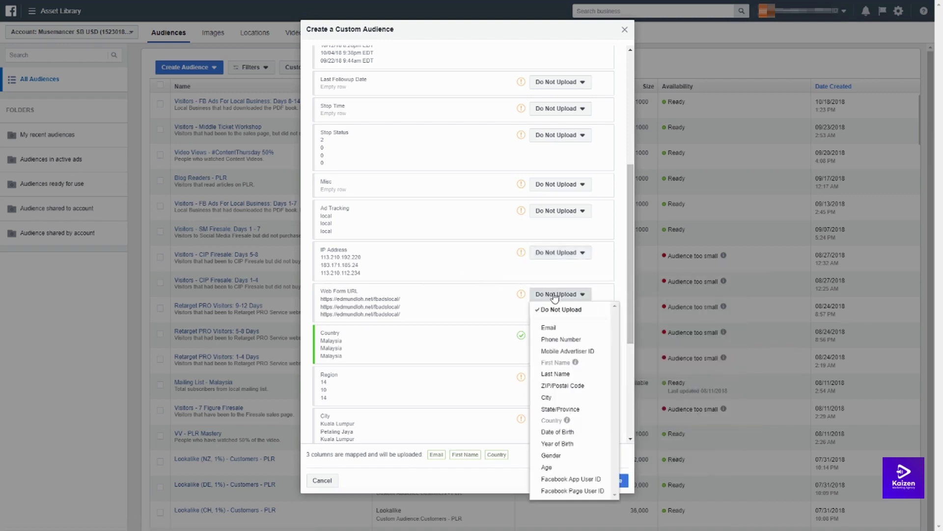
left_click(515, 349)
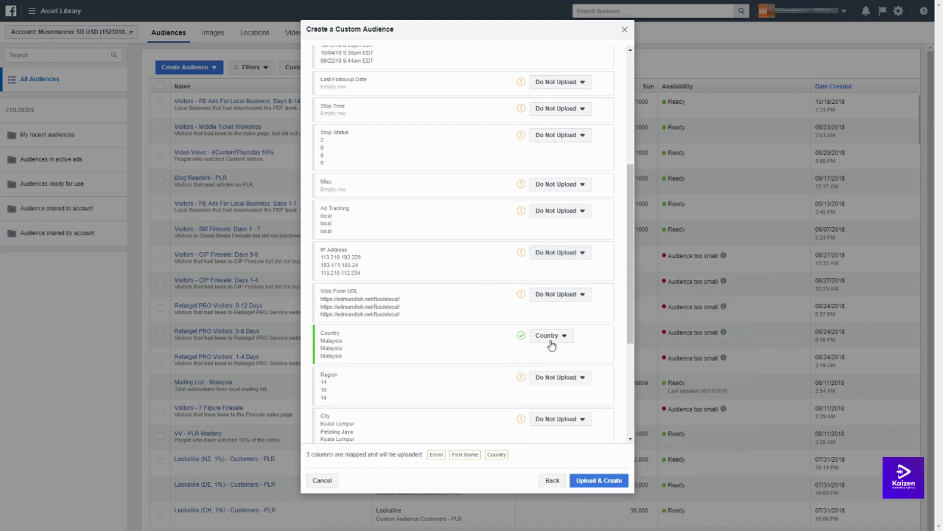
Map the City column to City and the Postal Code column to ZIP/Postal Code.
scroll(552, 348, "down", 2)
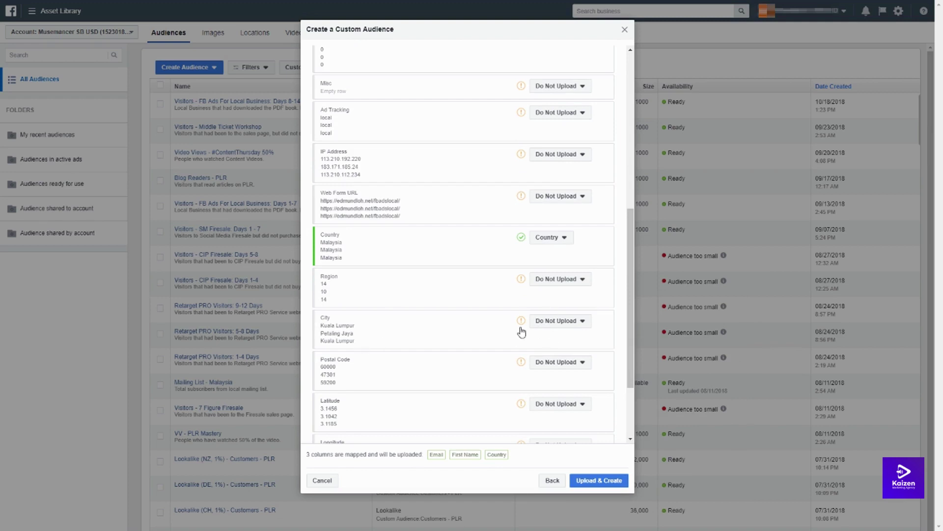
left_click(542, 326)
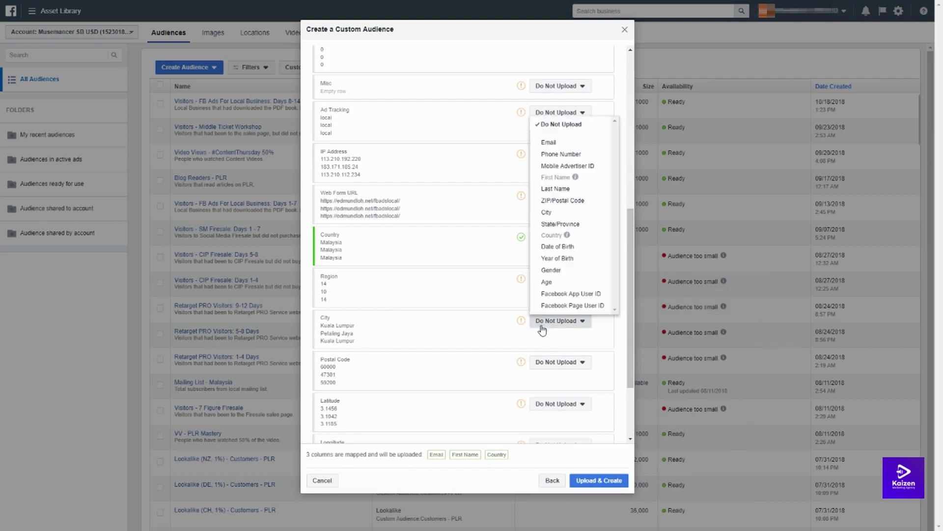
left_click(570, 214)
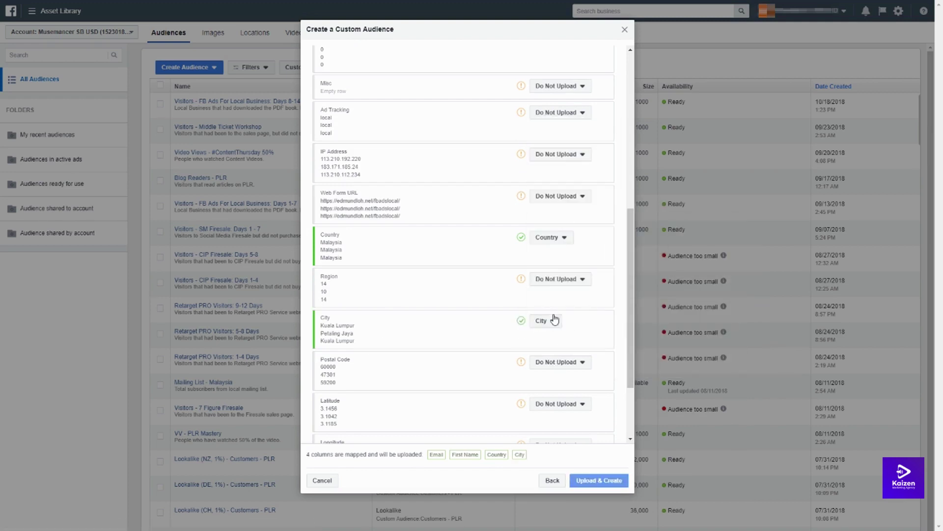
scroll(495, 312, "down", 2)
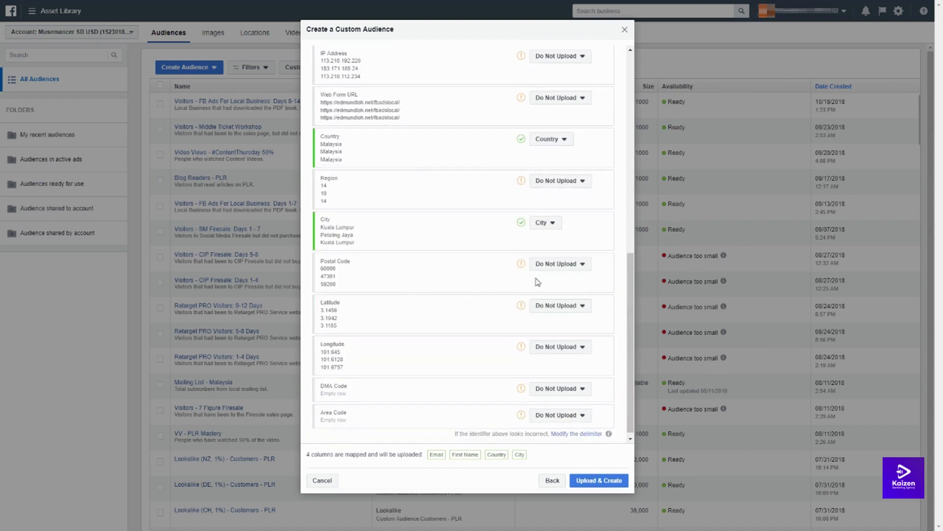
left_click(546, 264)
left_click(552, 354)
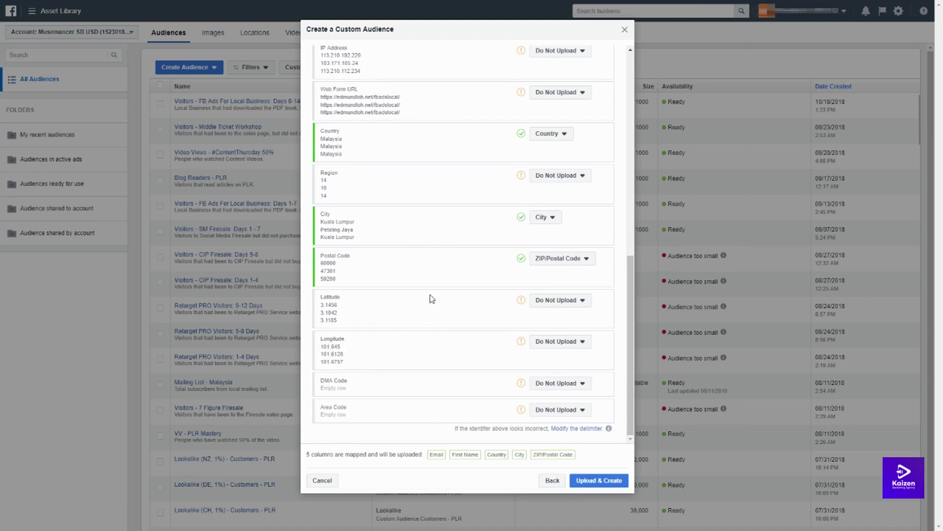
Review the column mapping, upload the customer data to create the audience, and finish the wizard.
scroll(560, 275, "up", 6)
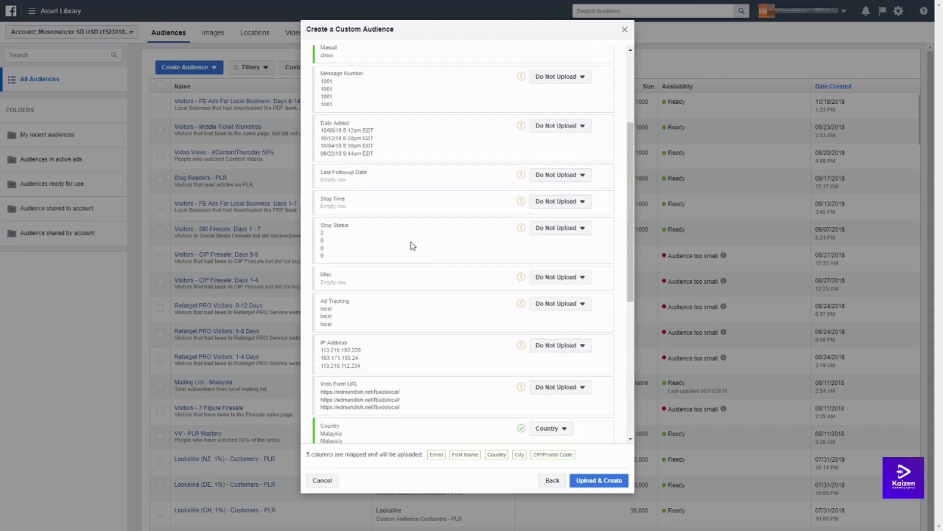
scroll(560, 275, "down", 6)
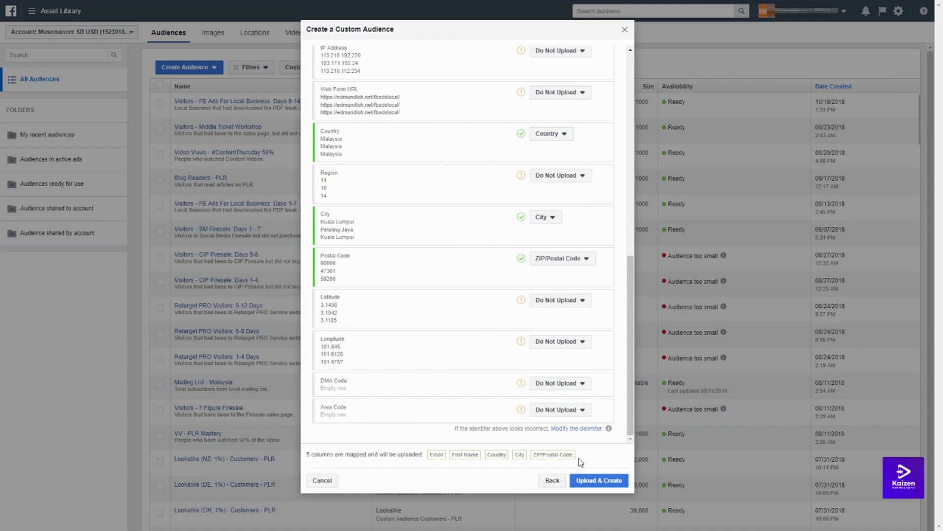
left_click(594, 485)
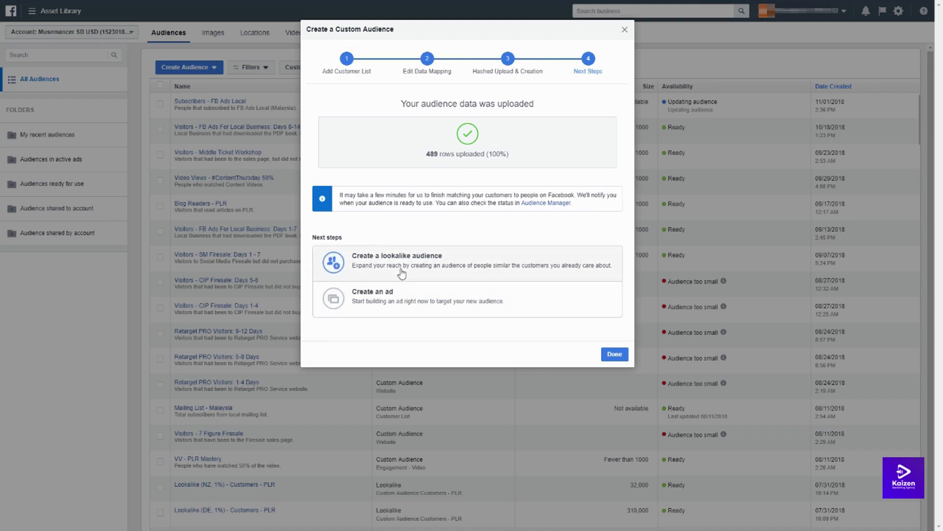
left_click(615, 354)
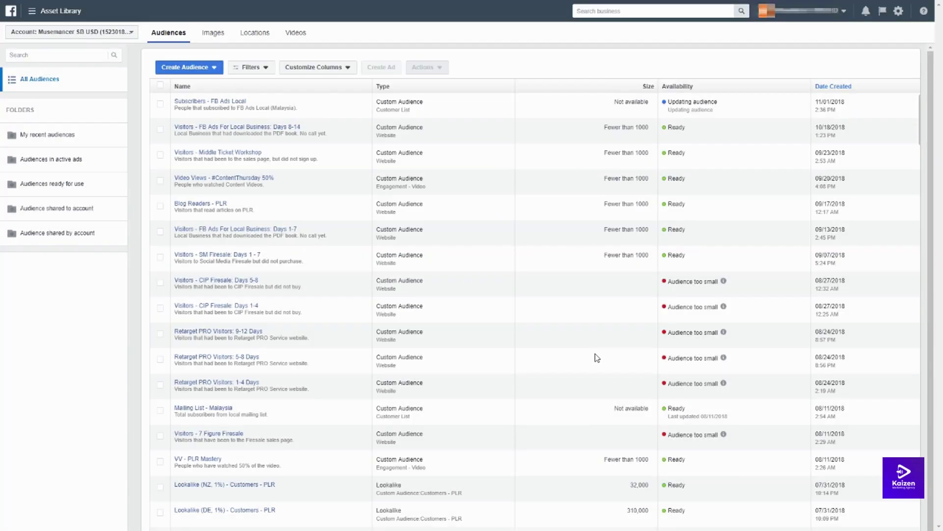